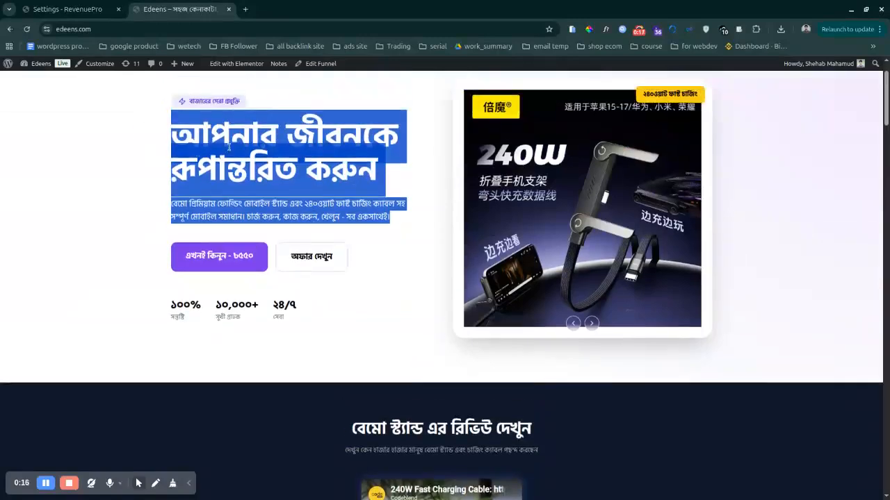
pyautogui.click(393, 226)
pyautogui.moveTo(392, 227); pyautogui.dragTo(170, 156)
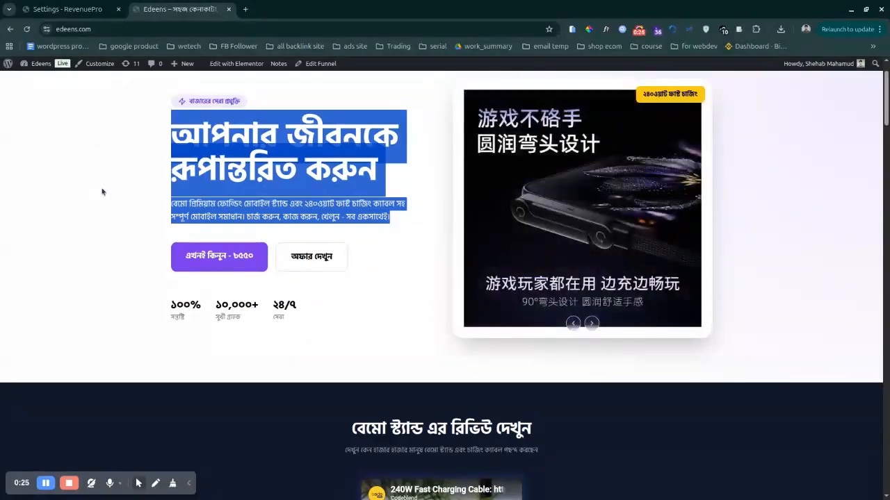
# Step: Open the RevenuePro plugin's Settings page from the WordPress admin dashboard, passing through its Overview page
pyautogui.click(84, 9)
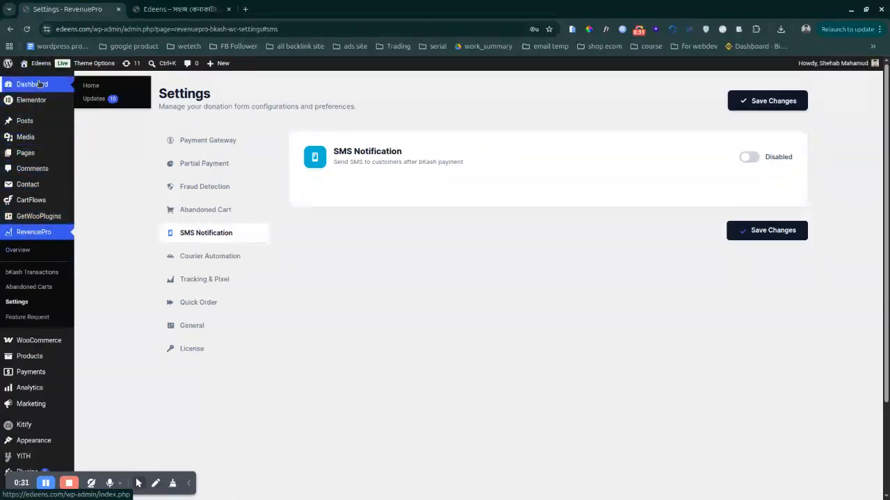
pyautogui.click(39, 84)
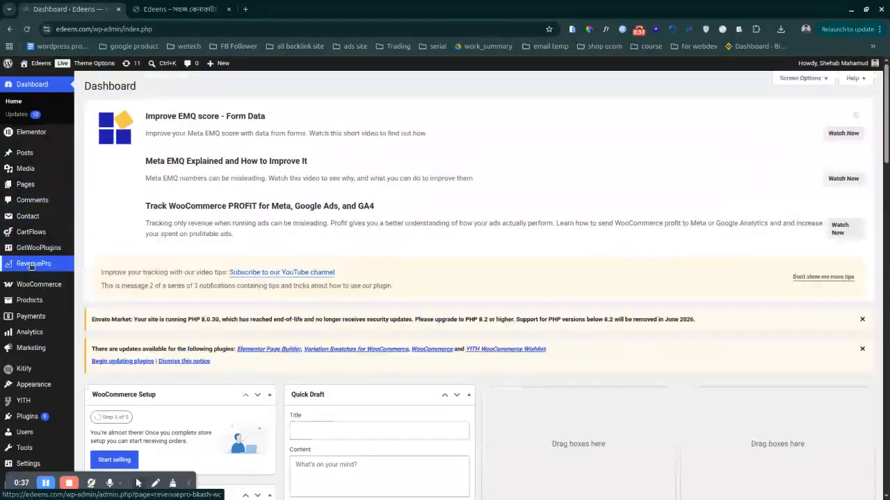
pyautogui.moveTo(29, 267)
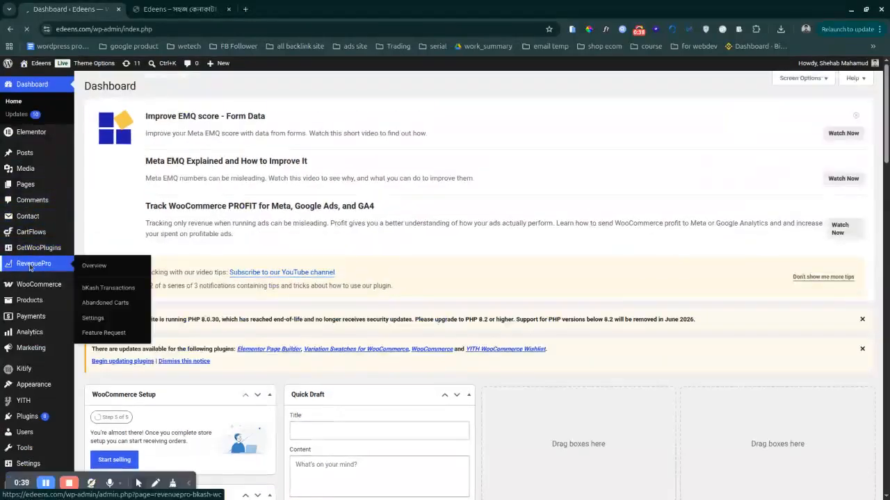
pyautogui.click(30, 266)
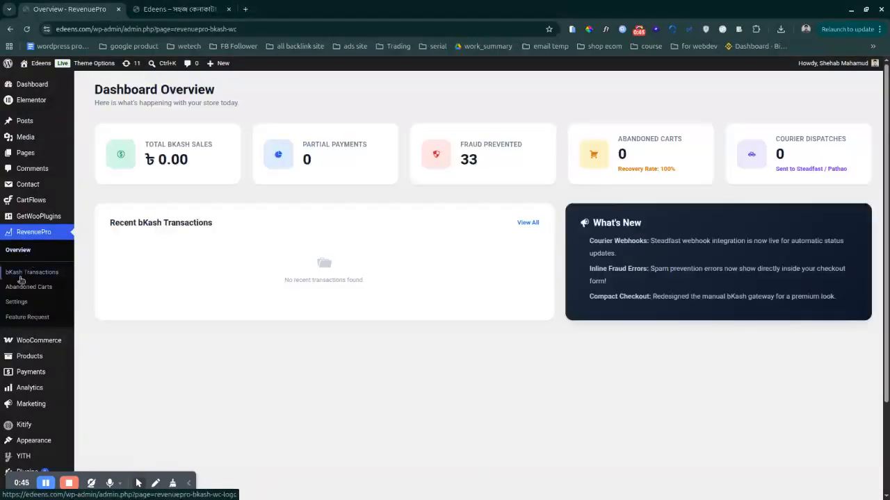
pyautogui.click(22, 301)
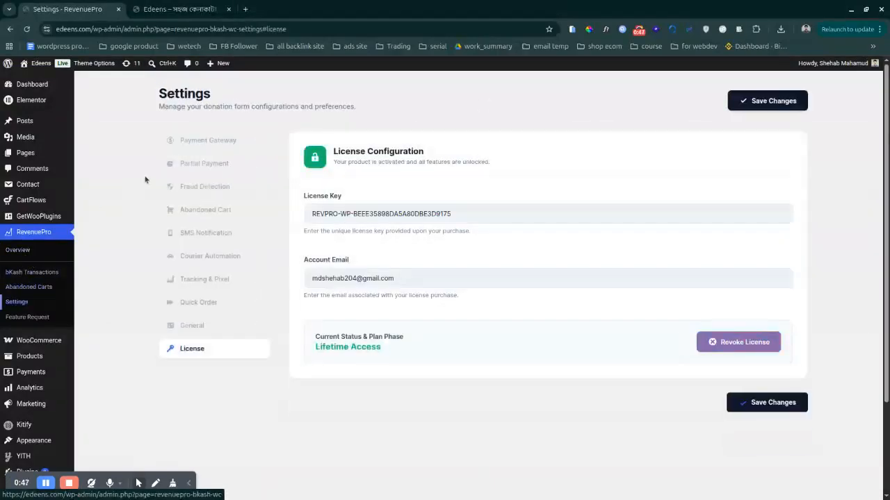
# Step: View the Payment Gateway settings, switching bKash Payment on and back off to preview its options
pyautogui.click(228, 139)
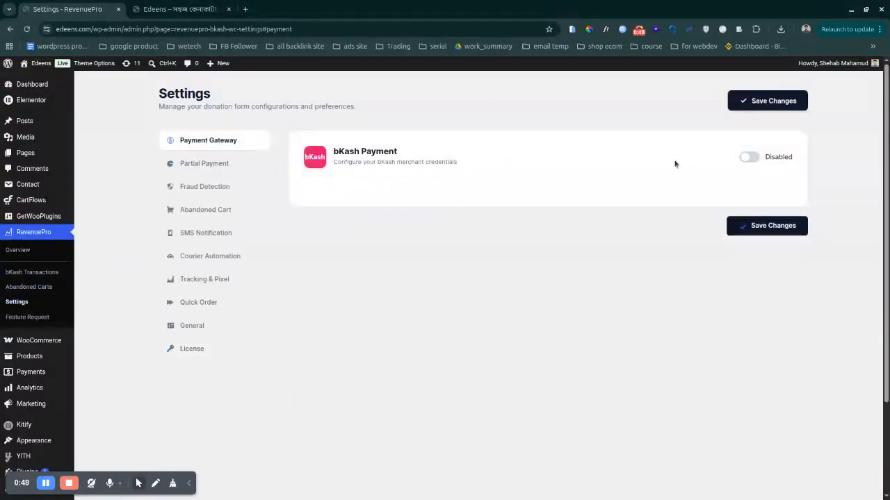
pyautogui.click(749, 157)
pyautogui.click(748, 157)
# Step: Review the Partial Payment settings and the Success Ratio Threshold in the Fraud Detection rules
pyautogui.click(232, 162)
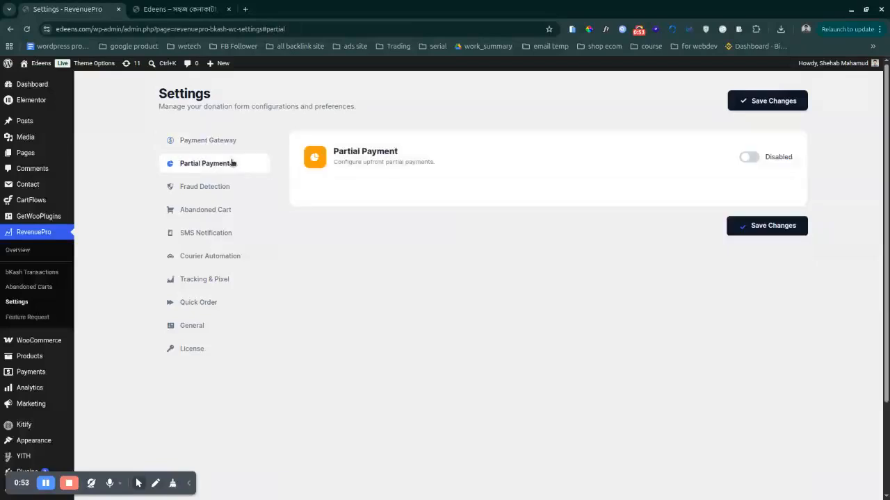
pyautogui.click(220, 194)
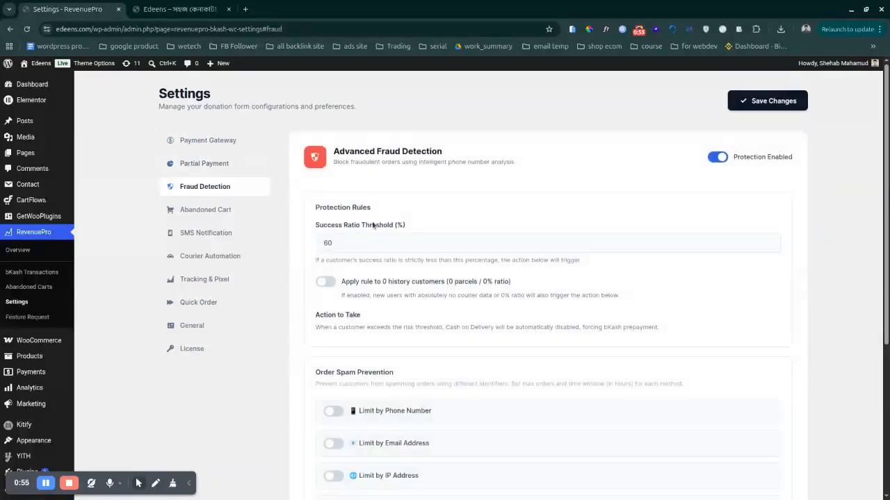
pyautogui.doubleClick(339, 239)
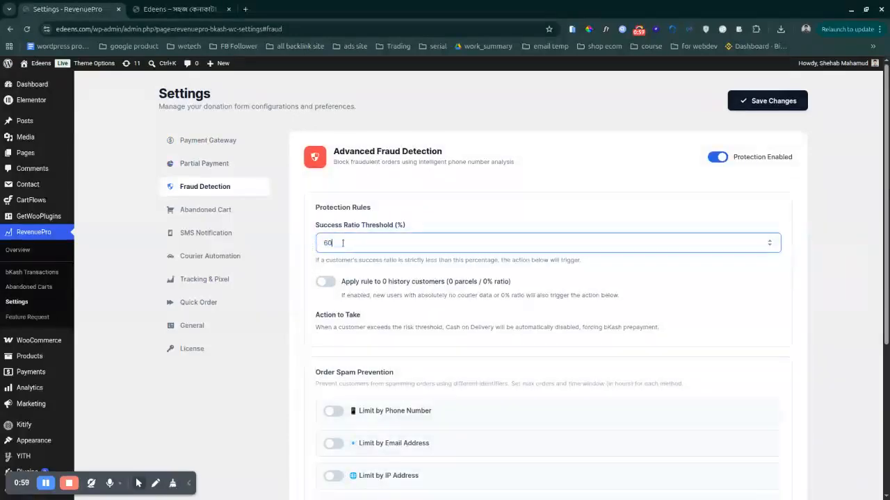
pyautogui.moveTo(342, 243); pyautogui.dragTo(319, 243)
# Step: Look through the Abandoned Cart, SMS Notification and Courier Automation settings
pyautogui.click(216, 210)
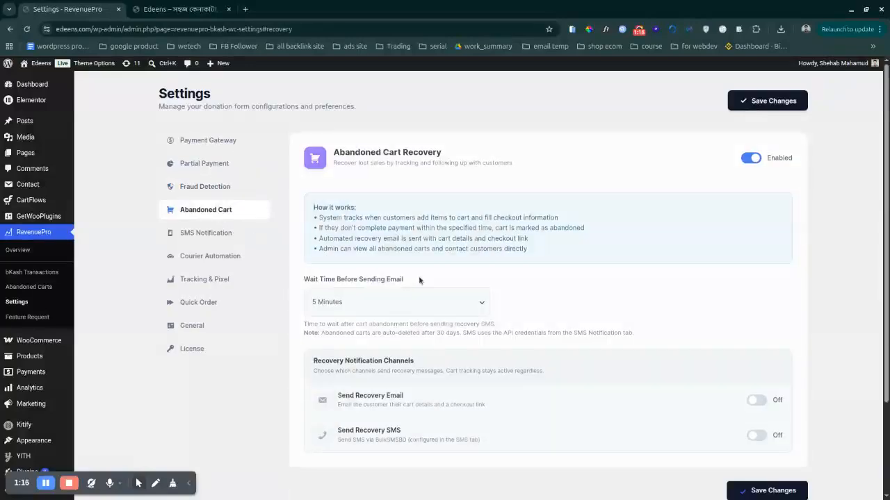
pyautogui.click(212, 235)
pyautogui.click(195, 260)
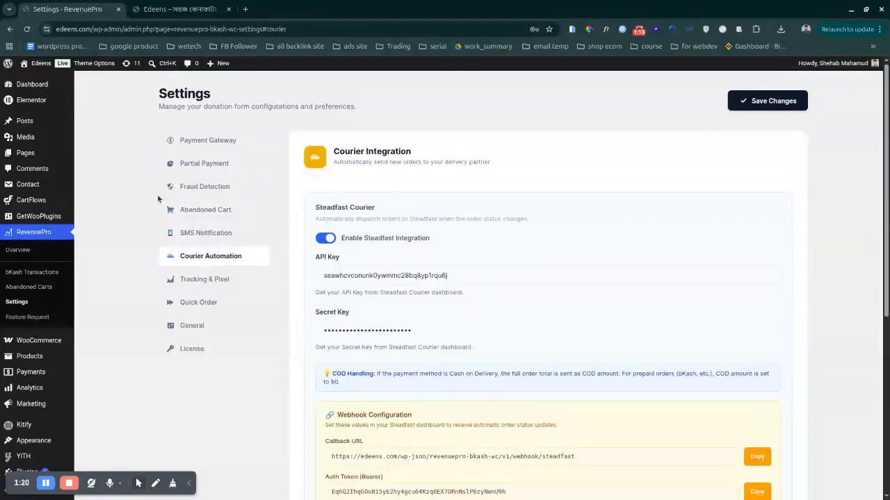
# Step: Examine the Tracking & Pixel settings for Meta Pixel and UTM tracking, and view the Quick Order settings
pyautogui.click(195, 280)
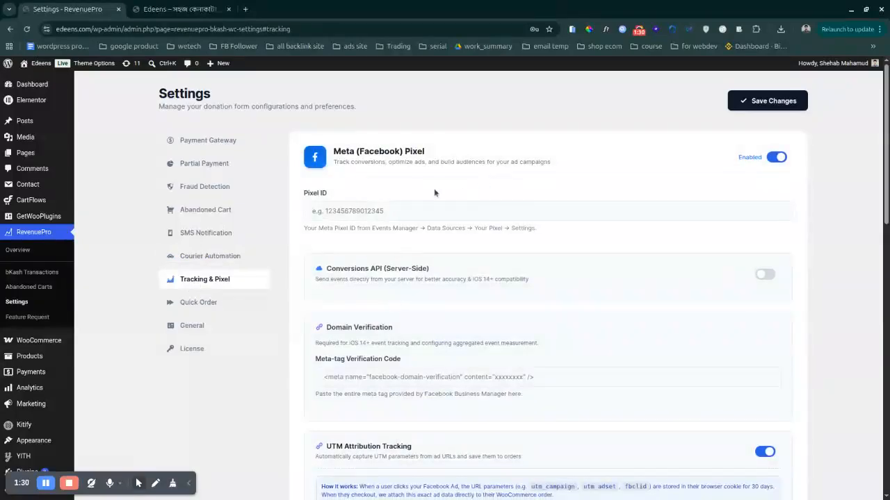
pyautogui.scroll(-2, 442, 206)
pyautogui.scroll(-2, 416, 215)
pyautogui.scroll(3, 347, 222)
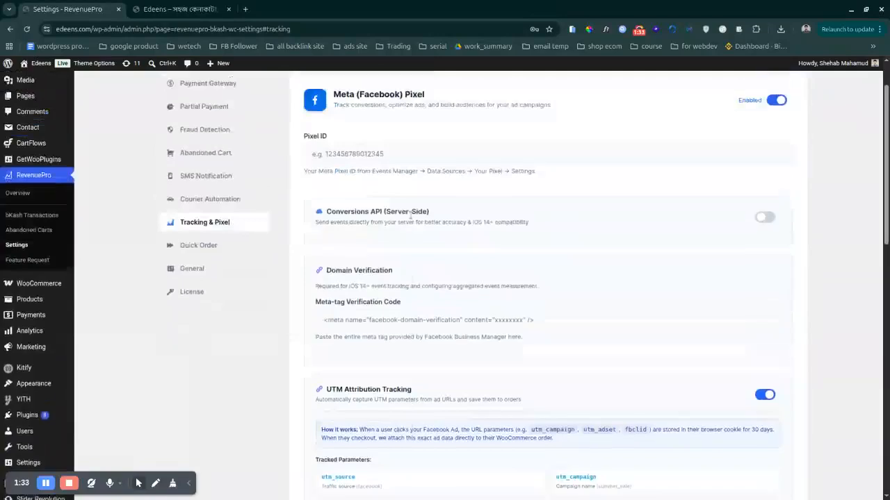
pyautogui.click(189, 250)
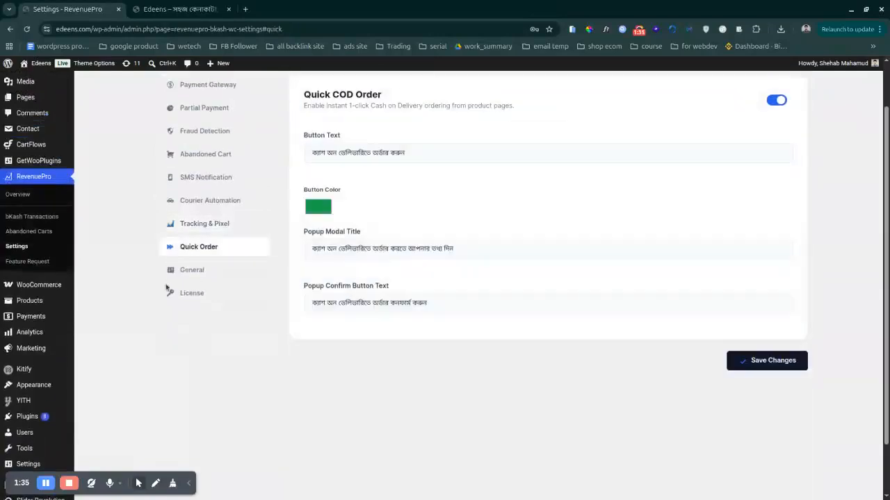
# Step: Enable SMS Notification in the RevenuePro settings to show its configuration options
pyautogui.click(200, 235)
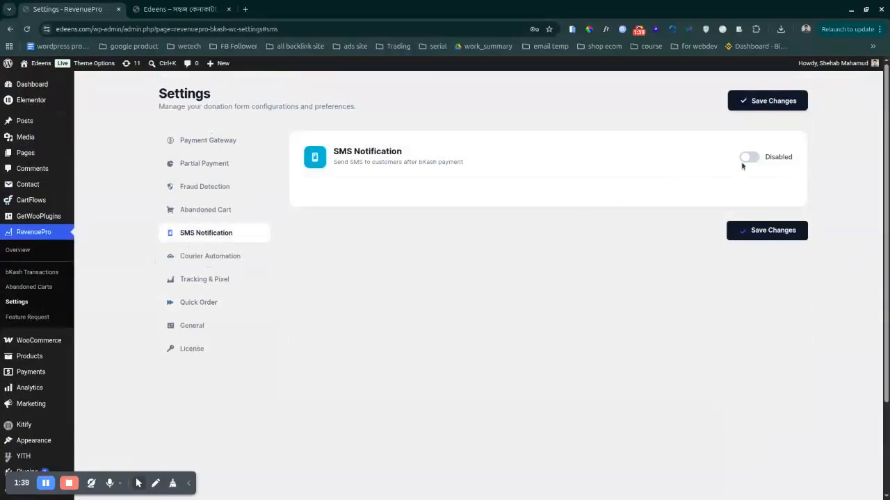
pyautogui.click(746, 158)
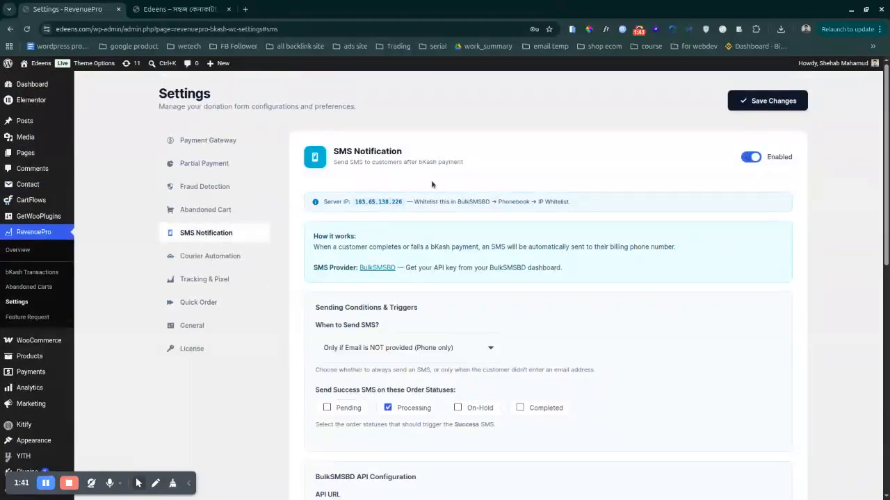
pyautogui.scroll(-1, 431, 185)
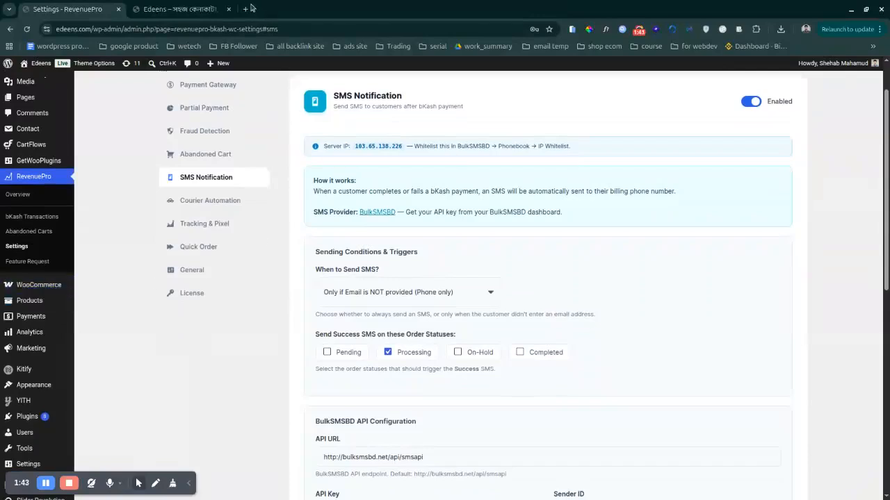
# Step: Open codeblend.co in a new browser tab and skim its homepage
pyautogui.click(249, 9)
pyautogui.write('codeb')
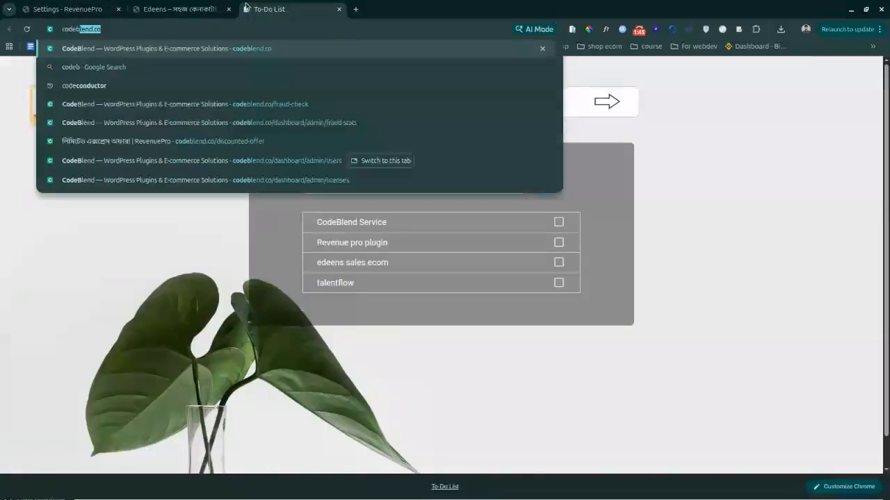
pyautogui.write('len')
pyautogui.press('Return')
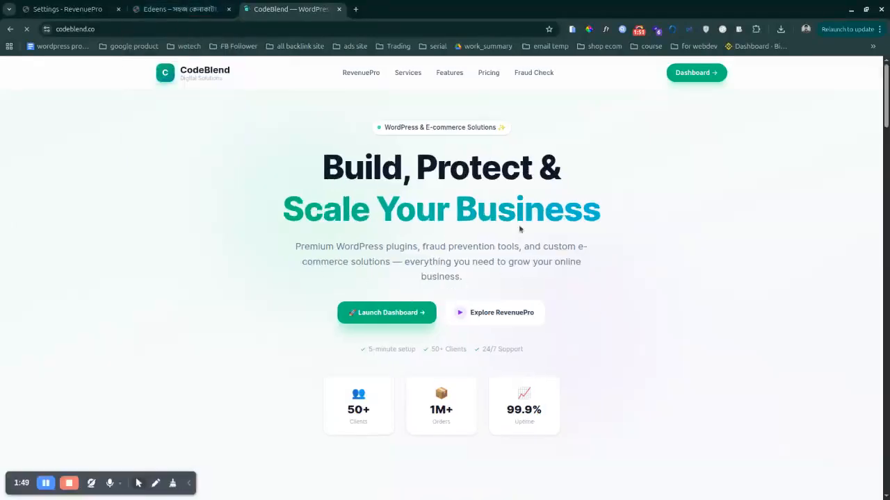
pyautogui.scroll(-10, 519, 229)
pyautogui.scroll(7, 262, 162)
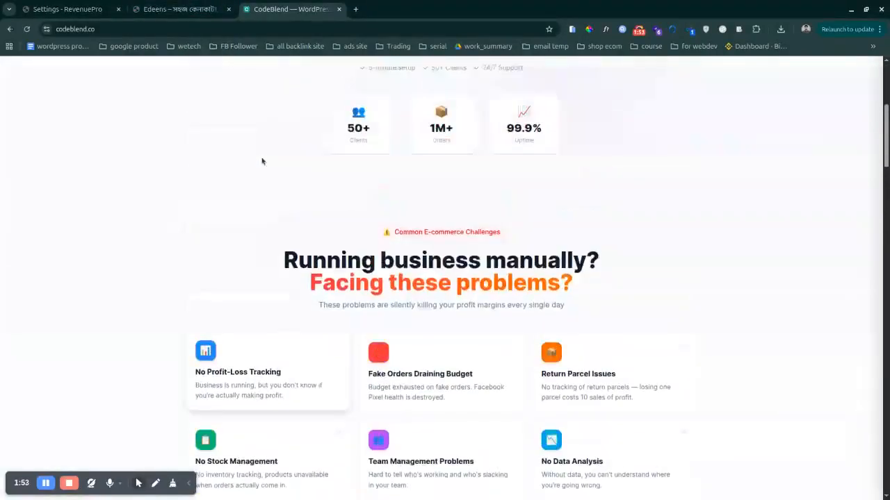
pyautogui.scroll(5, 262, 161)
# Step: Return to the SMS Notification settings and open the linked BulkSMSBD provider site to view its login page
pyautogui.click(185, 4)
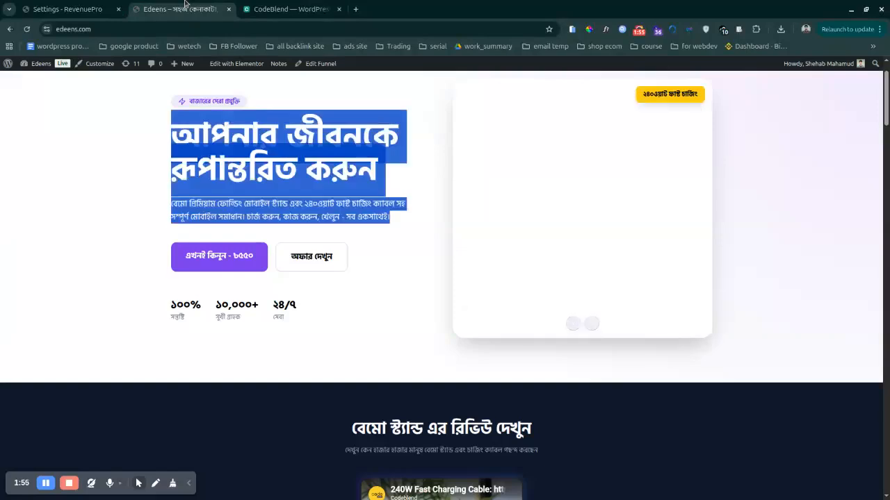
pyautogui.click(68, 9)
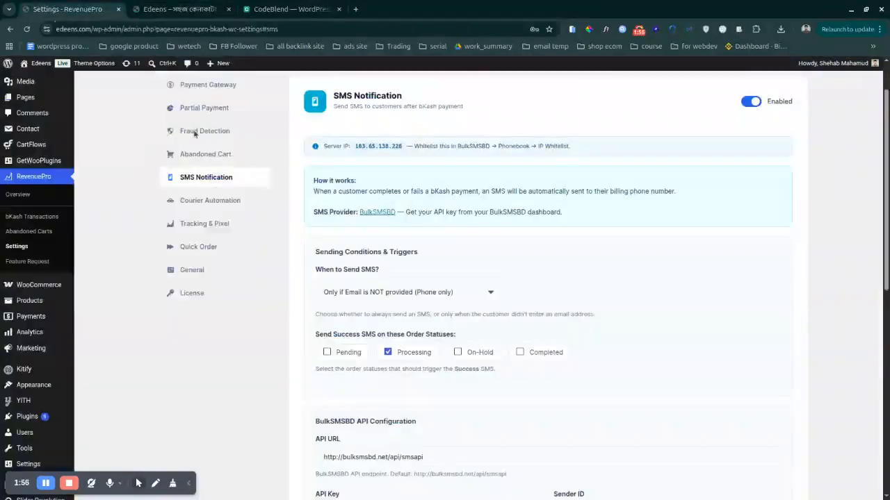
pyautogui.click(375, 213)
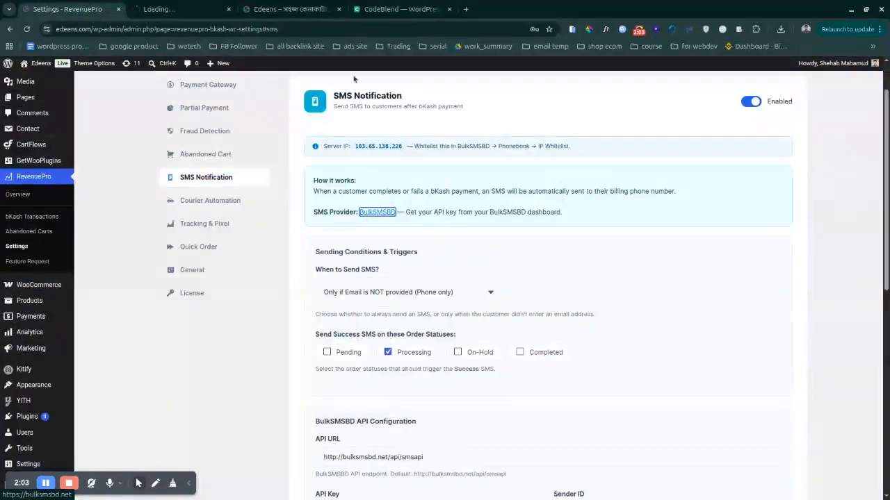
pyautogui.click(205, 8)
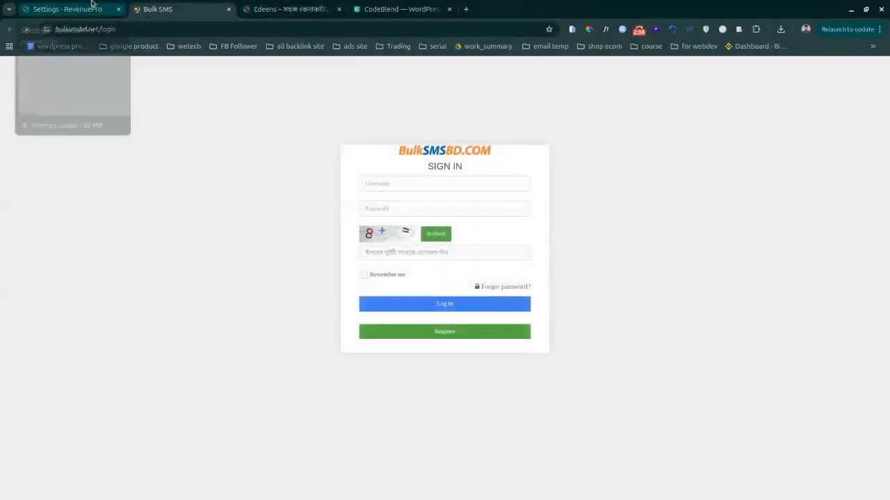
# Step: Go back to the SMS Notification settings and review the sending conditions and BulkSMSBD API configuration fields
pyautogui.click(92, 9)
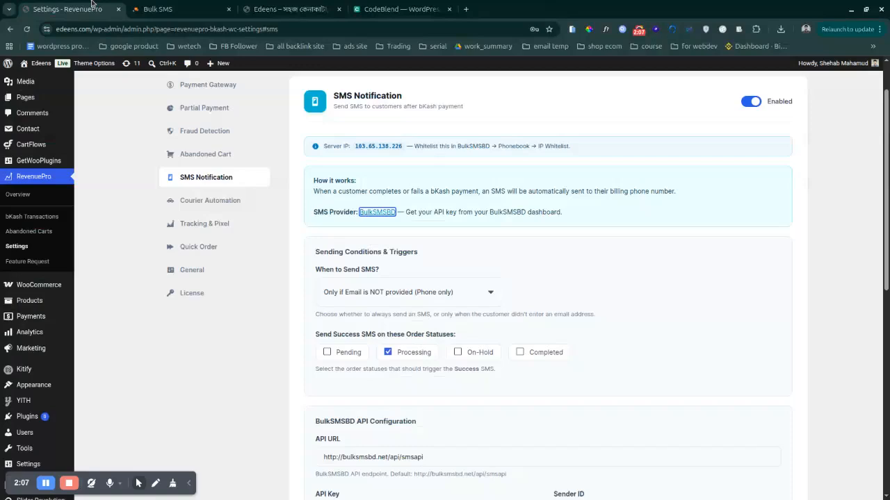
pyautogui.scroll(-1, 515, 271)
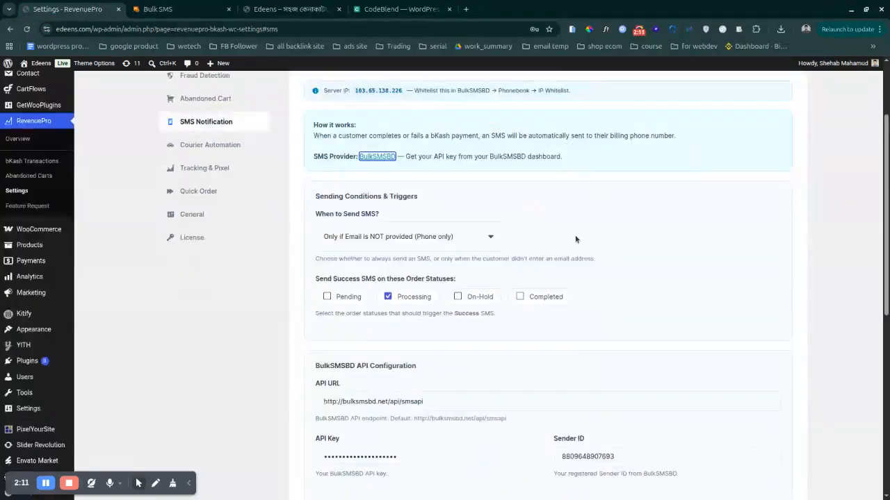
pyautogui.scroll(-1, 353, 228)
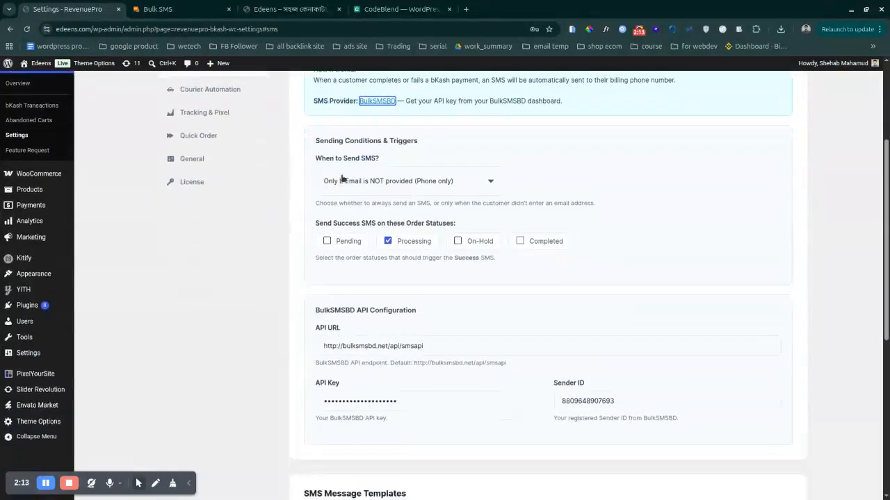
pyautogui.scroll(2, 341, 179)
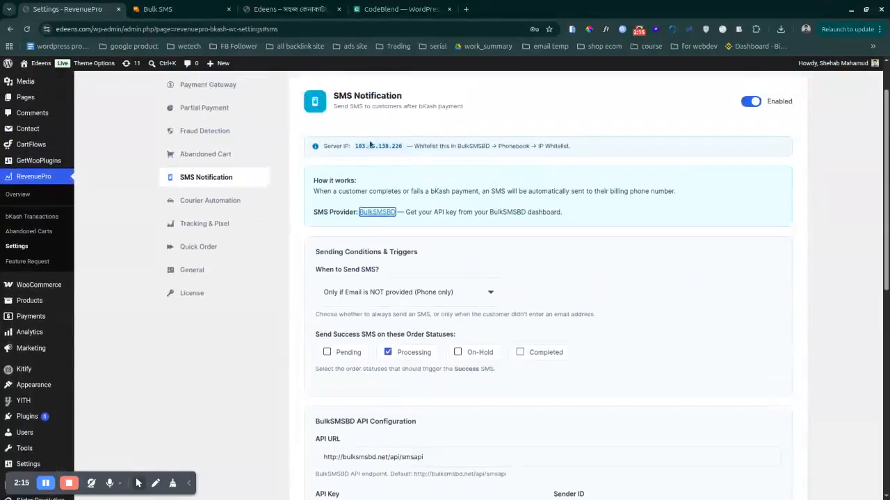
# Step: Highlight the server IP and check the note about whitelisting it in the BulkSMSBD Phonebook
pyautogui.moveTo(354, 146); pyautogui.dragTo(402, 149)
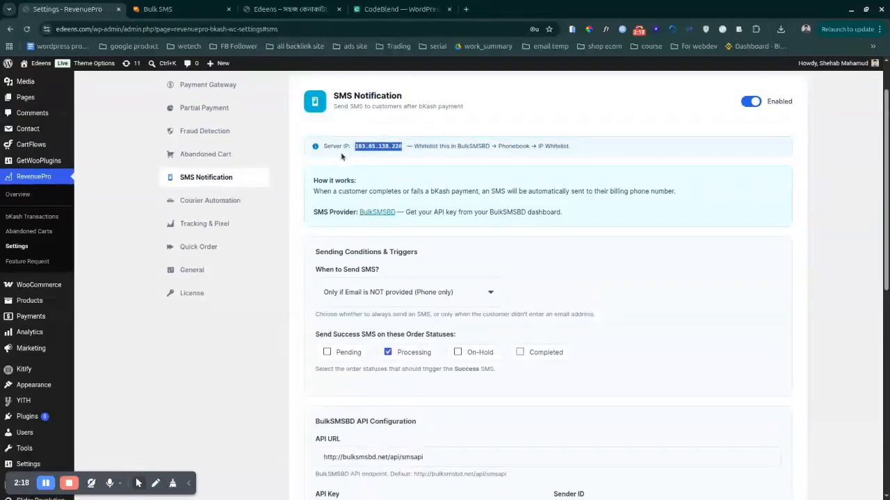
pyautogui.click(507, 147)
pyautogui.moveTo(354, 153); pyautogui.dragTo(376, 157)
pyautogui.click(375, 154)
# Step: Inspect the When to Send SMS choices, keep Only if Email is NOT provided (Phone only), and view the order status triggers
pyautogui.scroll(-1, 361, 178)
pyautogui.click(361, 241)
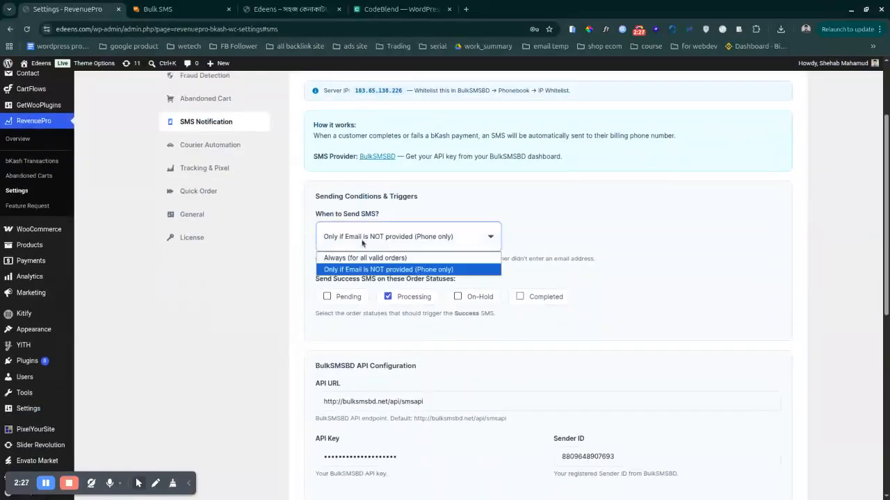
pyautogui.click(362, 243)
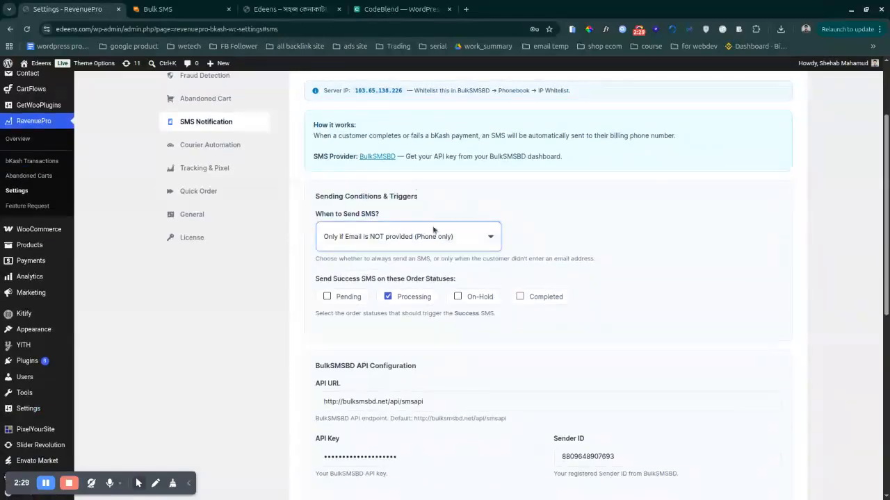
pyautogui.click(335, 245)
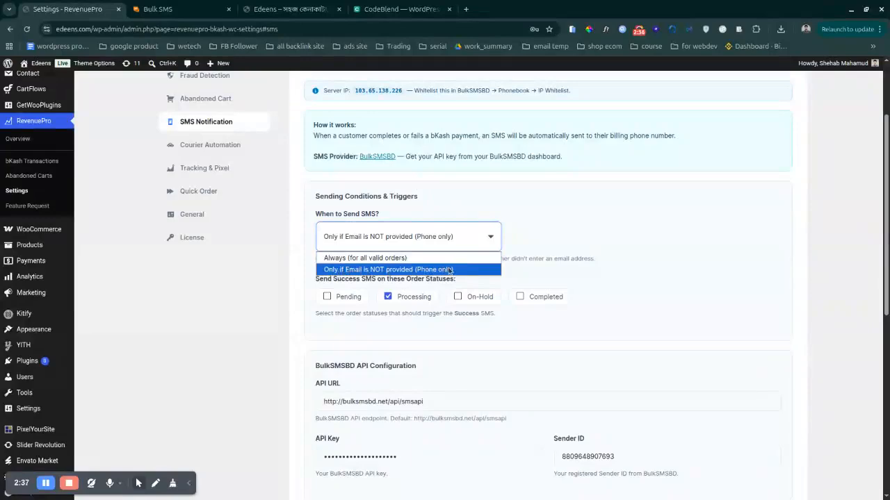
pyautogui.click(561, 229)
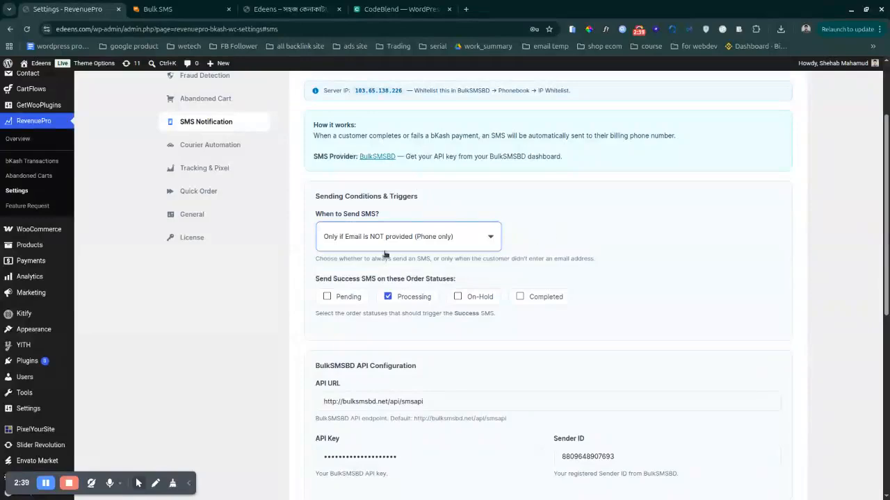
pyautogui.scroll(-1, 337, 260)
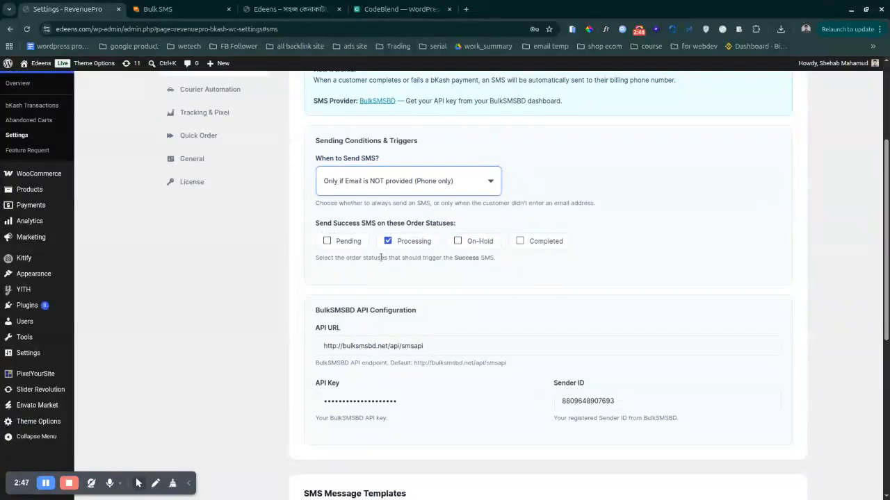
# Step: Review the Success Message template under SMS Message Templates, select its text, and open the Failure Message template to read it
pyautogui.scroll(-2, 375, 254)
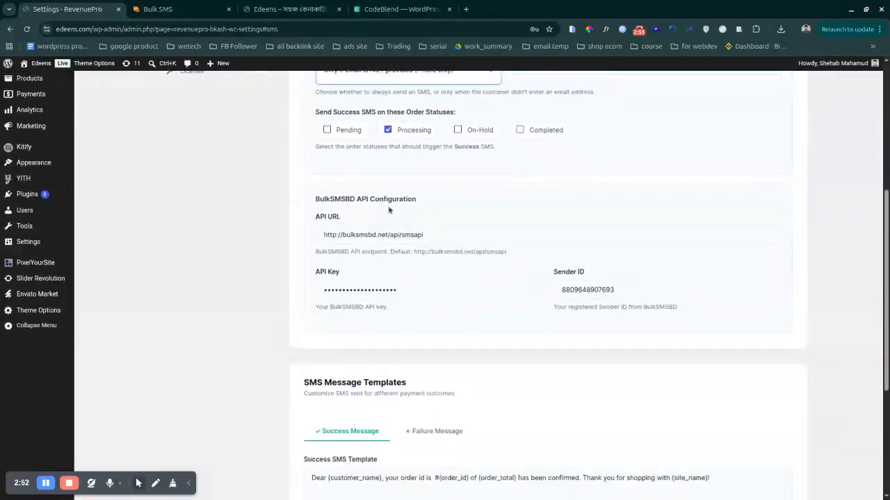
pyautogui.scroll(-3, 354, 202)
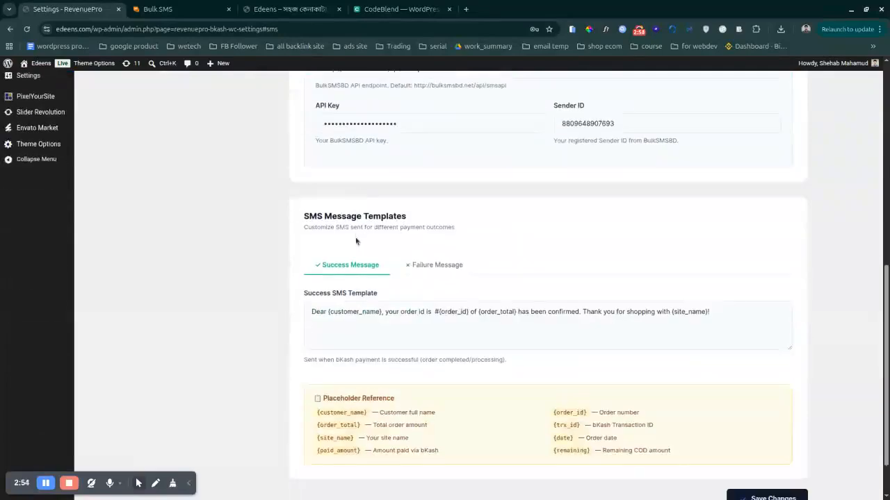
pyautogui.click(436, 268)
pyautogui.click(341, 271)
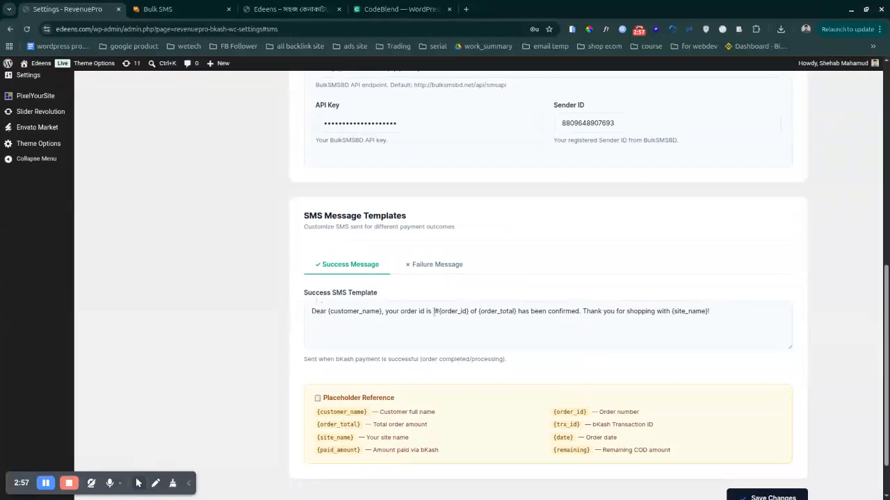
pyautogui.click(739, 312)
pyautogui.hotkey('ctrl', 'a')
pyautogui.click(452, 265)
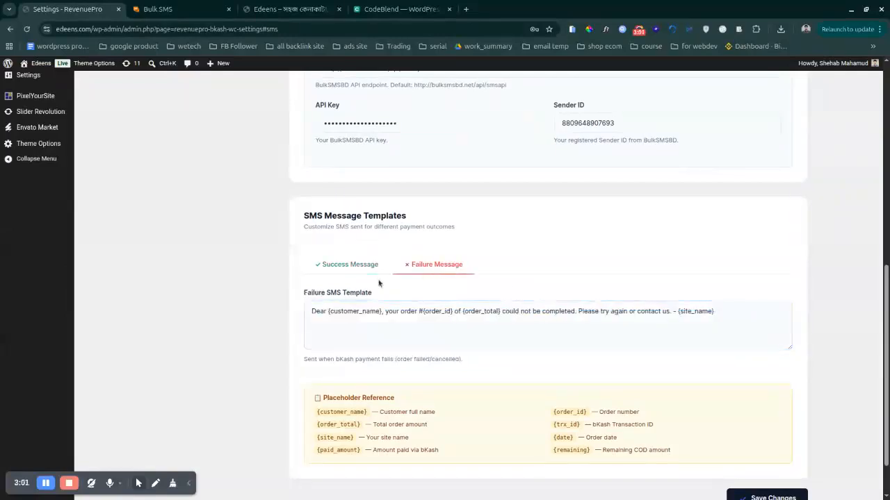
pyautogui.scroll(-2, 408, 263)
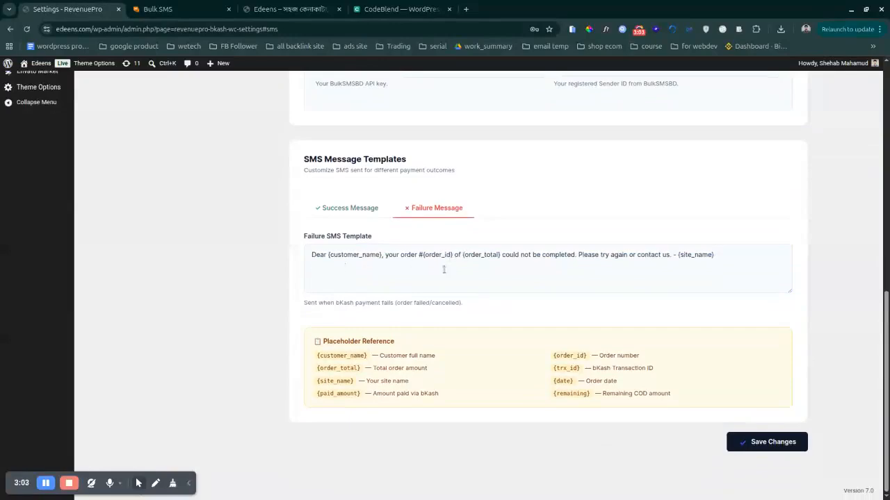
# Step: Highlight the entries in the Placeholder Reference, from {customer_name} to {remaining}, and save the SMS notification settings
pyautogui.moveTo(442, 393); pyautogui.dragTo(332, 352)
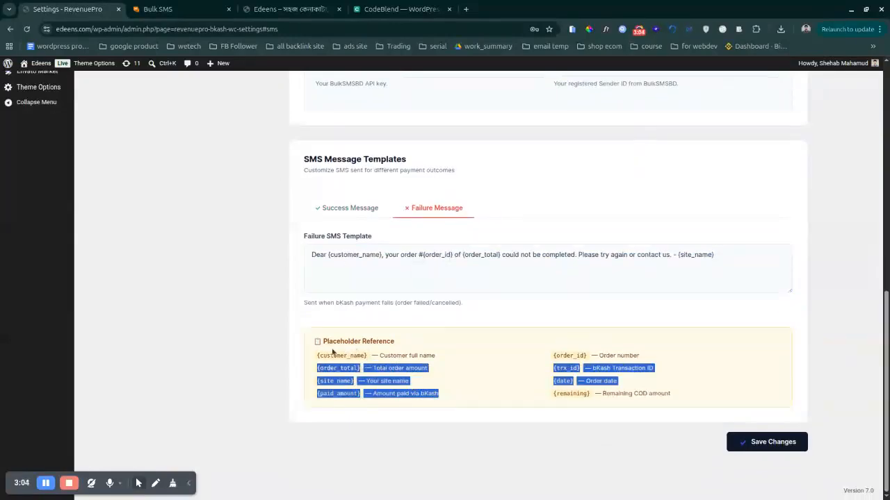
pyautogui.tripleClick(331, 355)
pyautogui.click(516, 349)
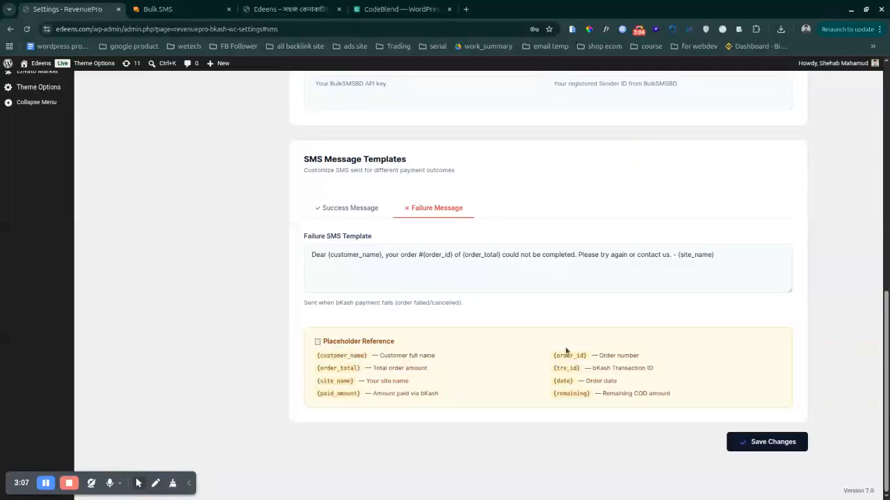
pyautogui.doubleClick(566, 354)
pyautogui.moveTo(671, 411); pyautogui.dragTo(554, 367)
pyautogui.click(756, 445)
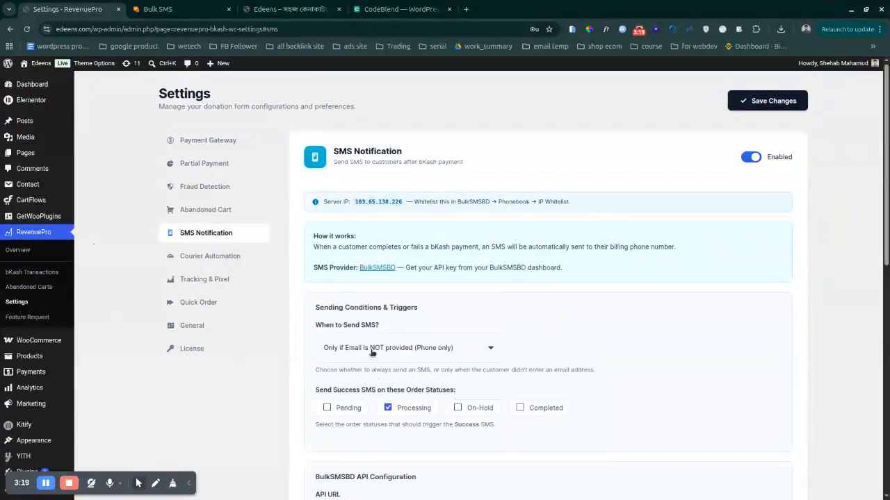
# Step: Recheck the When to Send SMS choices, keeping Only if Email is NOT provided (Phone only), and review the order statuses and message templates
pyautogui.click(372, 351)
pyautogui.click(389, 380)
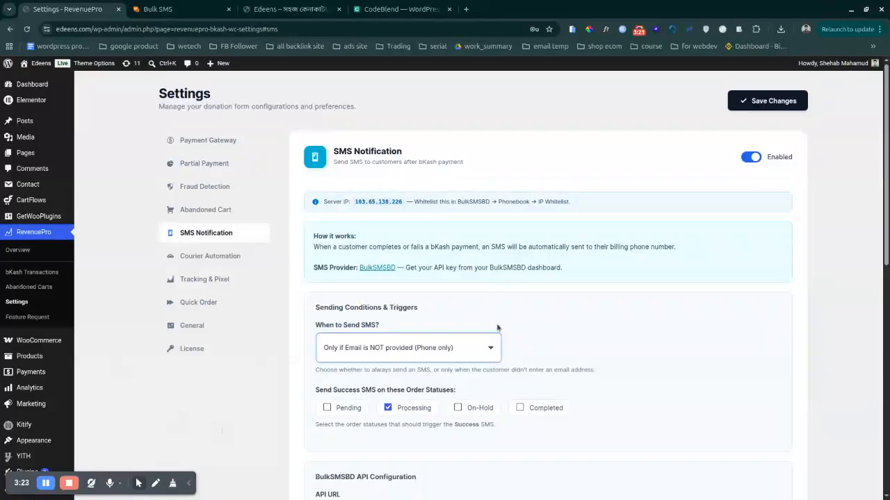
pyautogui.scroll(-2, 439, 344)
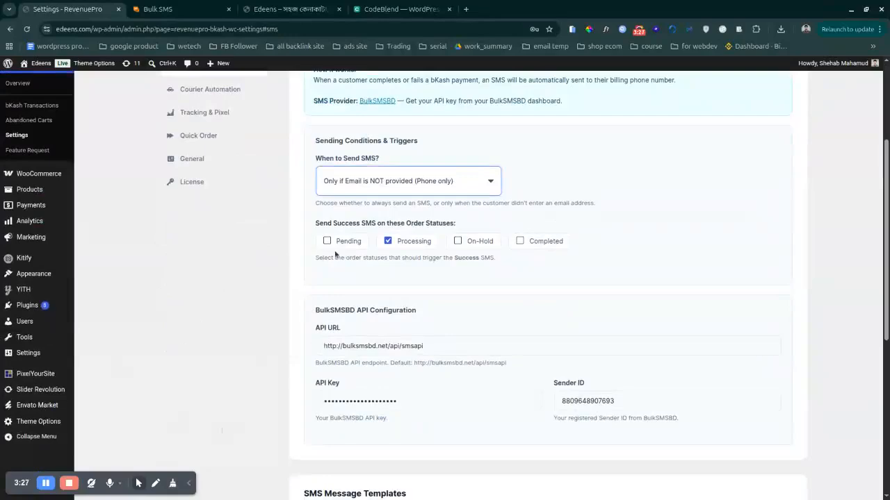
pyautogui.scroll(-4, 447, 259)
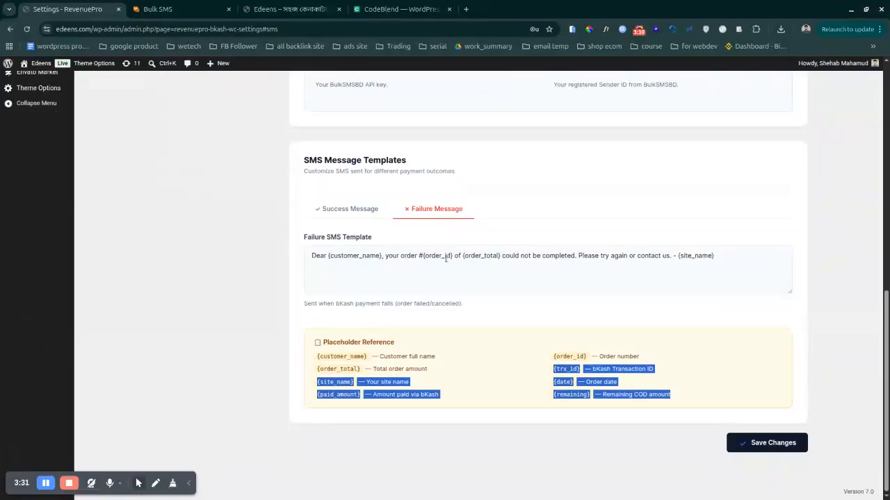
pyautogui.scroll(10, 401, 265)
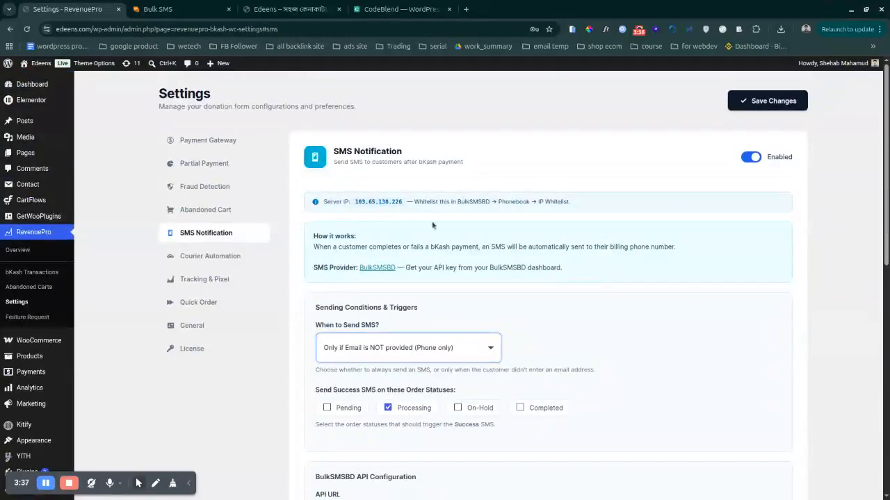
# Step: Look through the Payment Gateway, Partial Payment, Fraud Detection and Abandoned Cart settings, and return to Payment Gateway
pyautogui.click(212, 143)
pyautogui.click(201, 164)
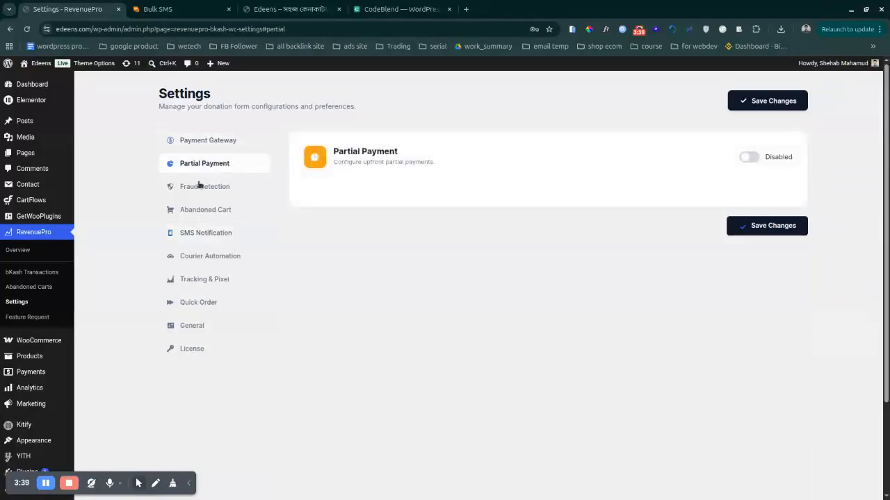
pyautogui.click(198, 187)
pyautogui.click(195, 212)
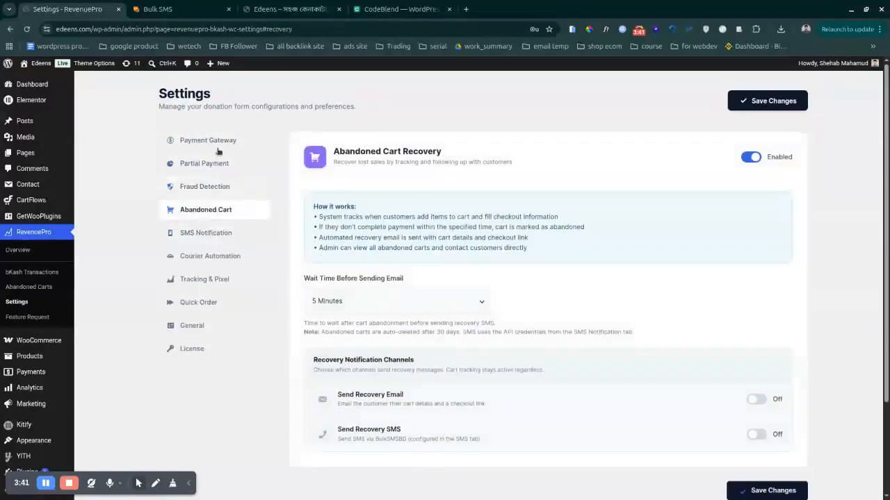
pyautogui.click(221, 142)
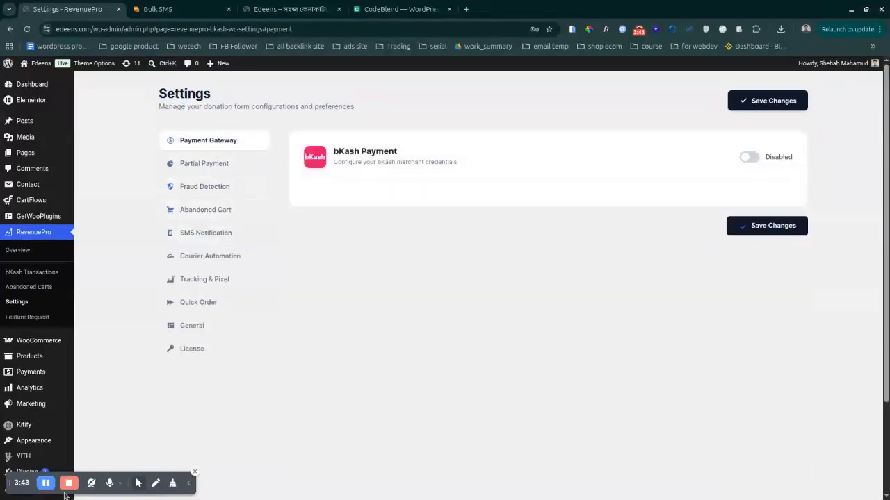